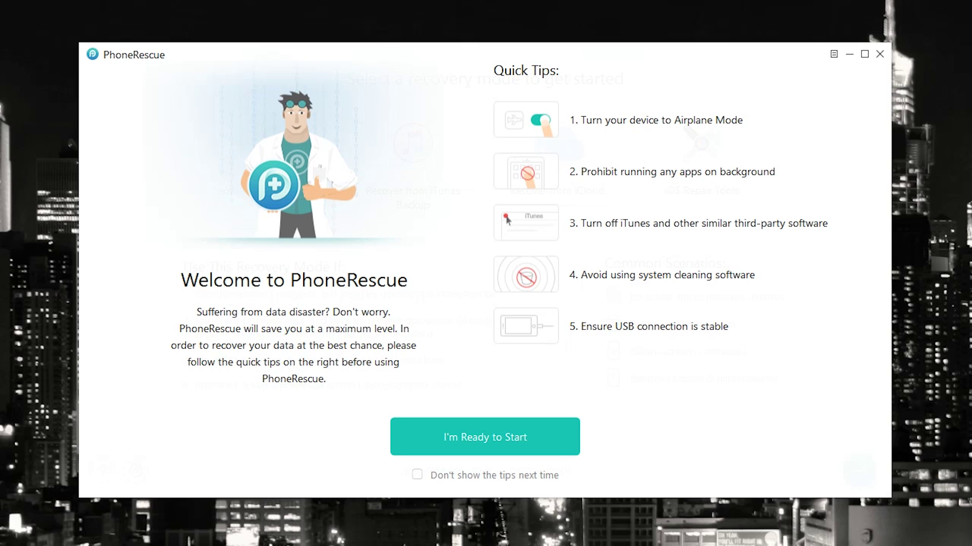
Step: Tick 'Don't show the tips next time' on the Welcome to PhoneRescue screen
click(480, 477)
Step: Dismiss the quick tips and select iOS Repair Tools as the recovery mode
click(494, 436)
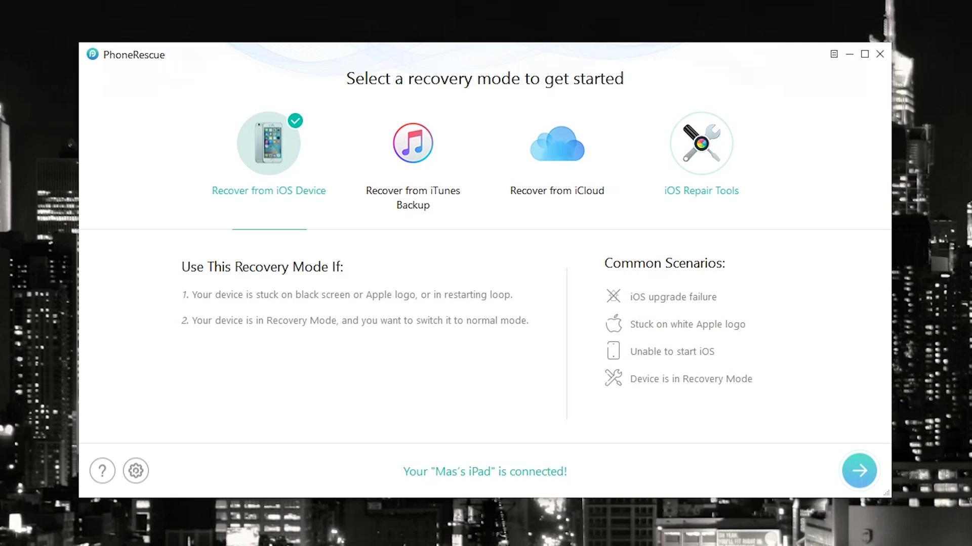
click(702, 144)
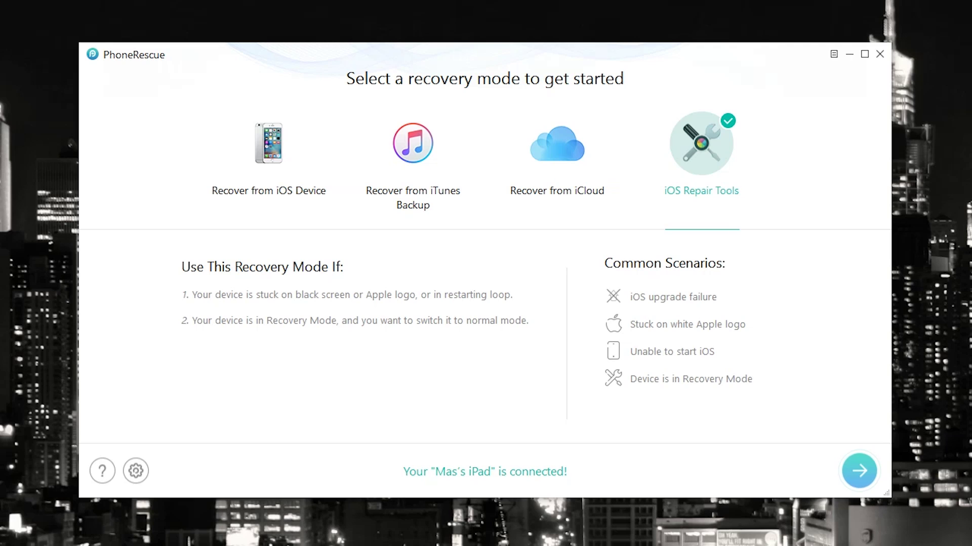
click(858, 470)
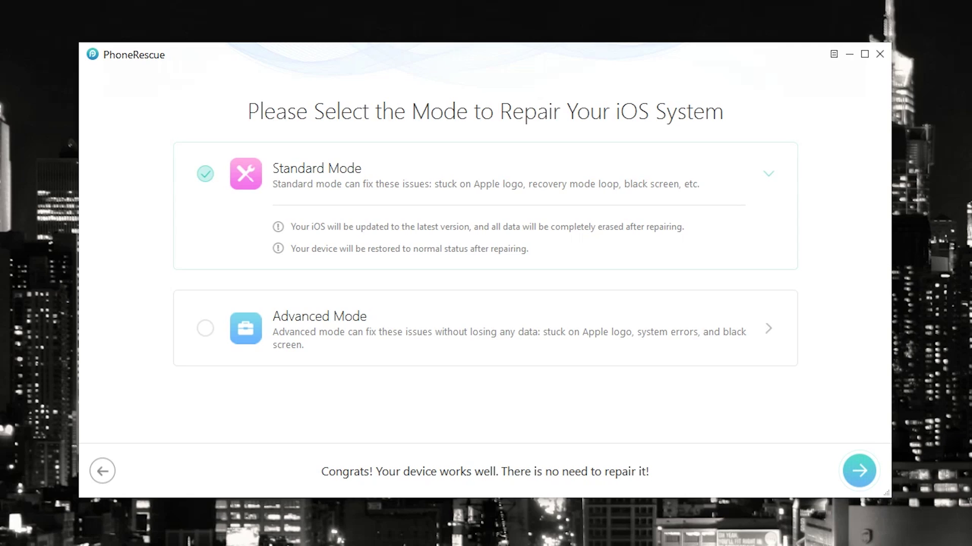
click(506, 295)
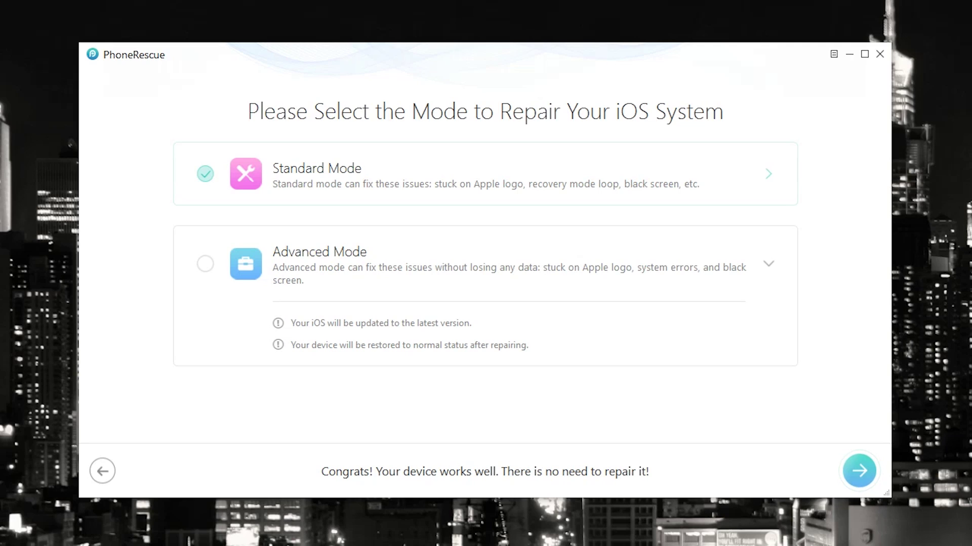
Step: Go back to the recovery modes, select Recover from iCloud, and proceed to iCloud sign-in
click(102, 472)
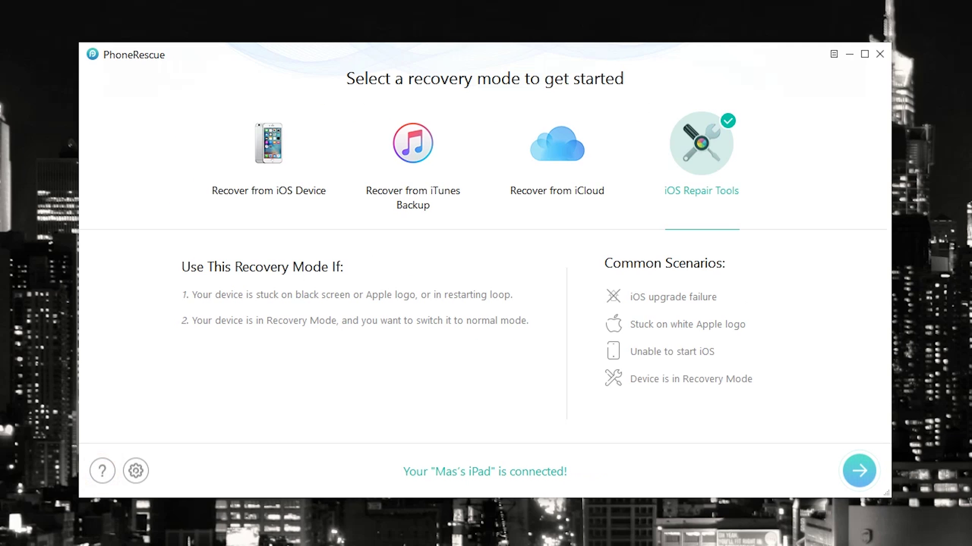
click(570, 175)
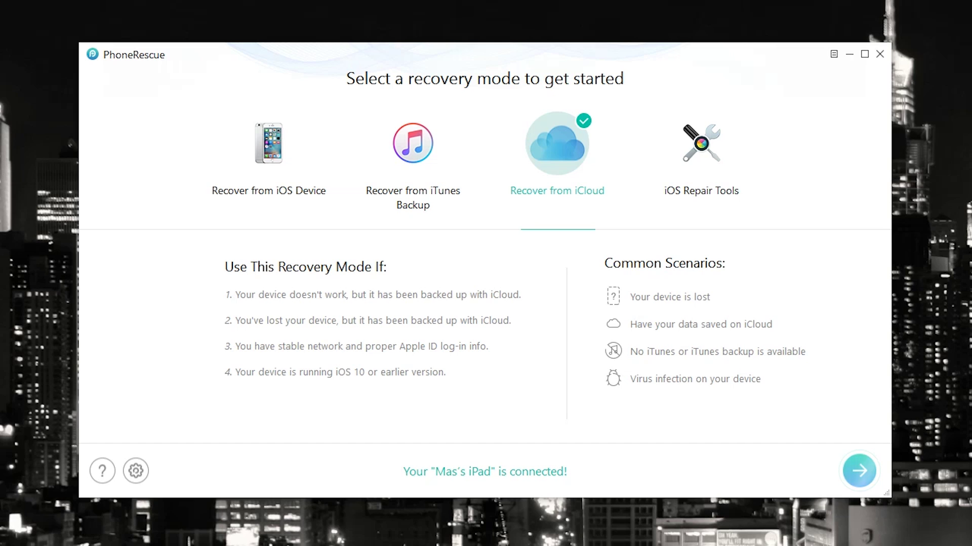
click(859, 470)
Step: Sign in to iCloud, download the 25.95 MB backup from 6/23/2017, and scan it backup-only
click(523, 251)
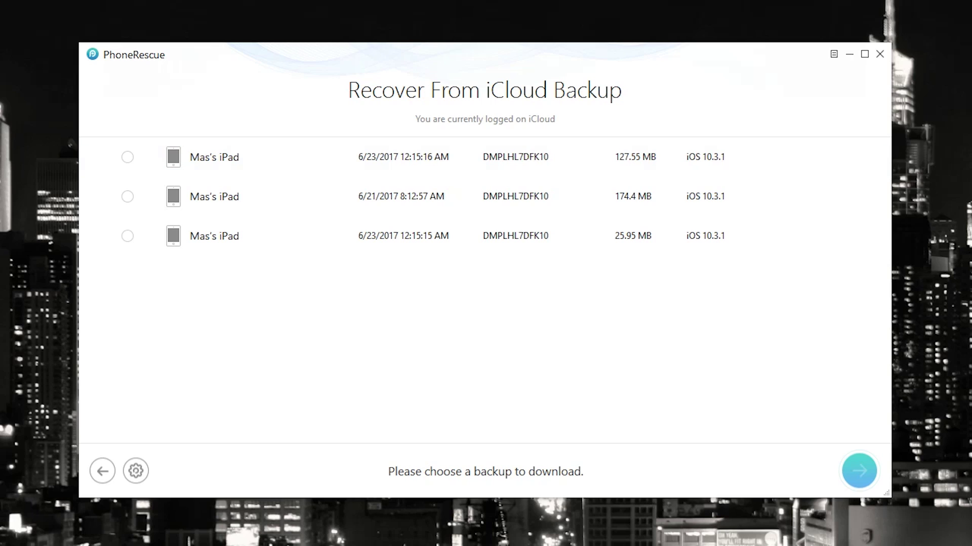
click(696, 223)
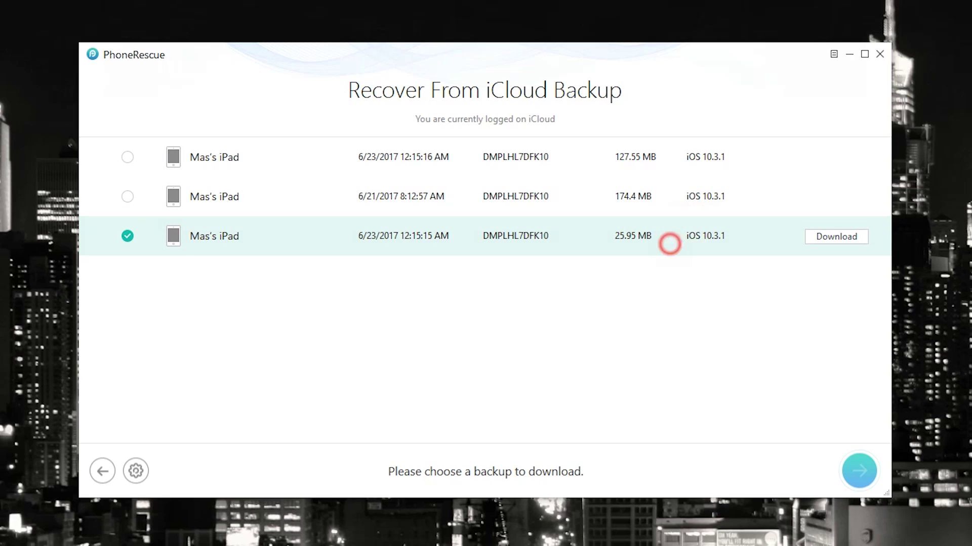
click(826, 234)
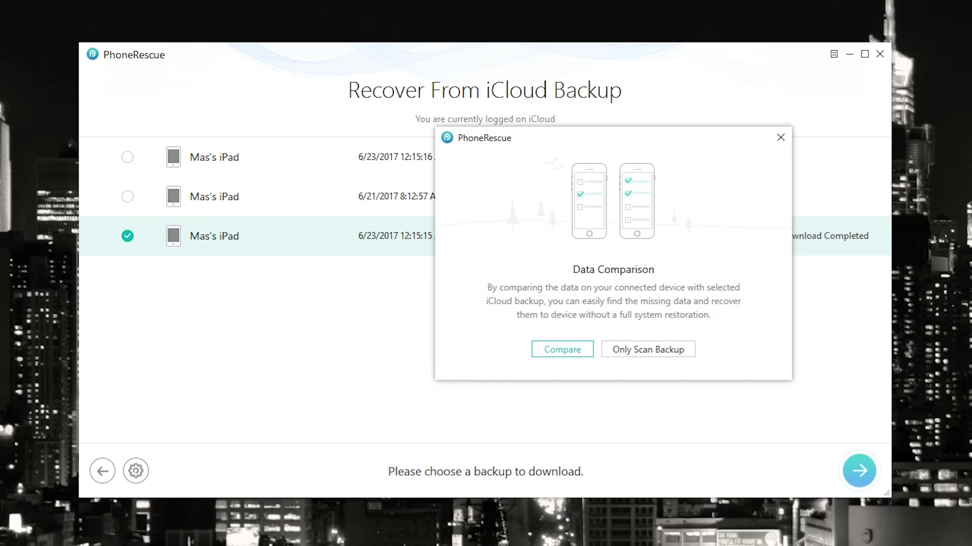
click(627, 351)
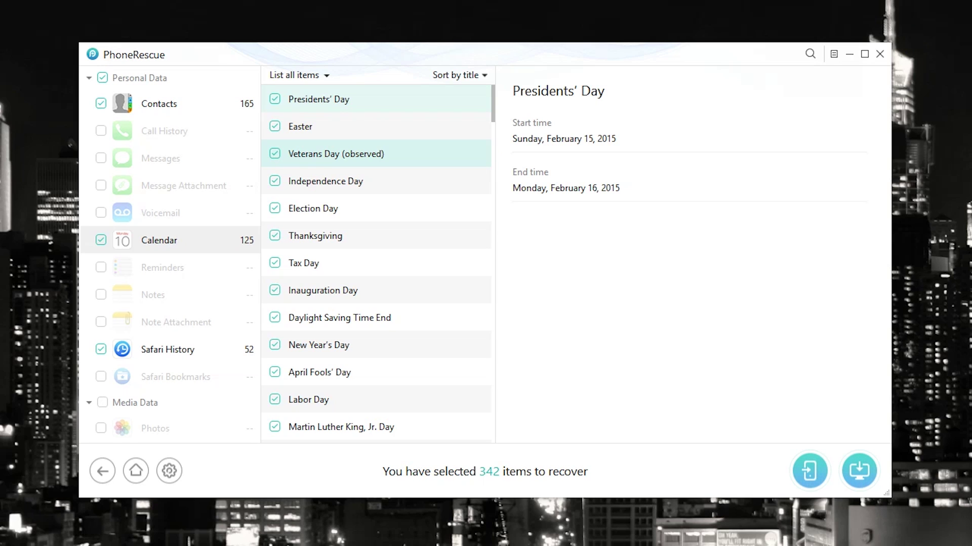
Step: Browse the Calendar and Safari History results, keeping Contacts, Calendar and Safari History checked (342 items)
scroll(377, 263, down, 15)
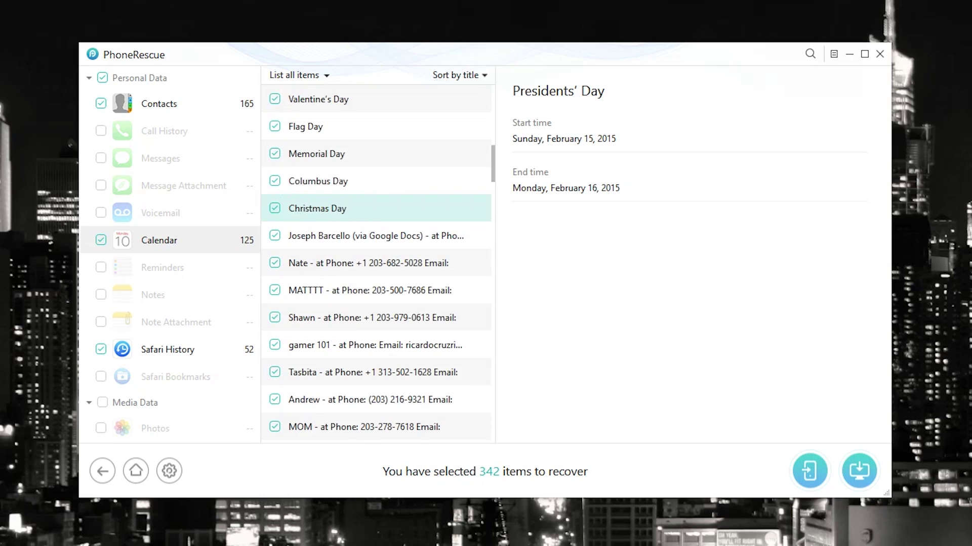
scroll(377, 263, up, 15)
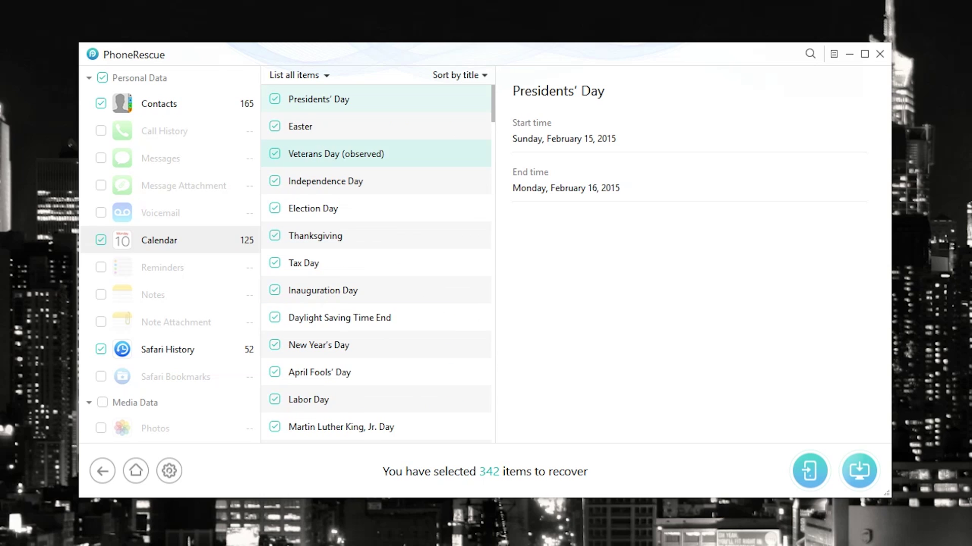
scroll(377, 154, down, 2)
scroll(377, 154, up, 1)
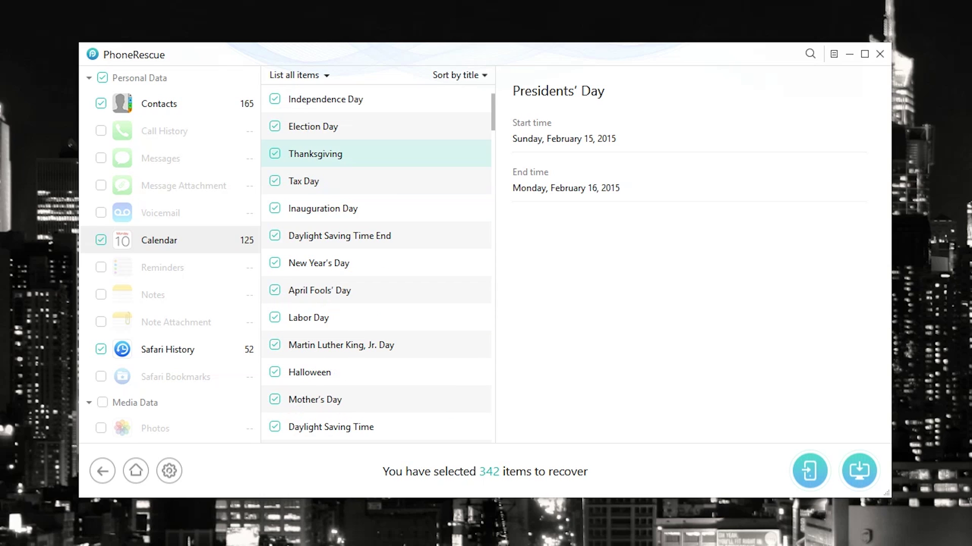
scroll(377, 154, up, 1)
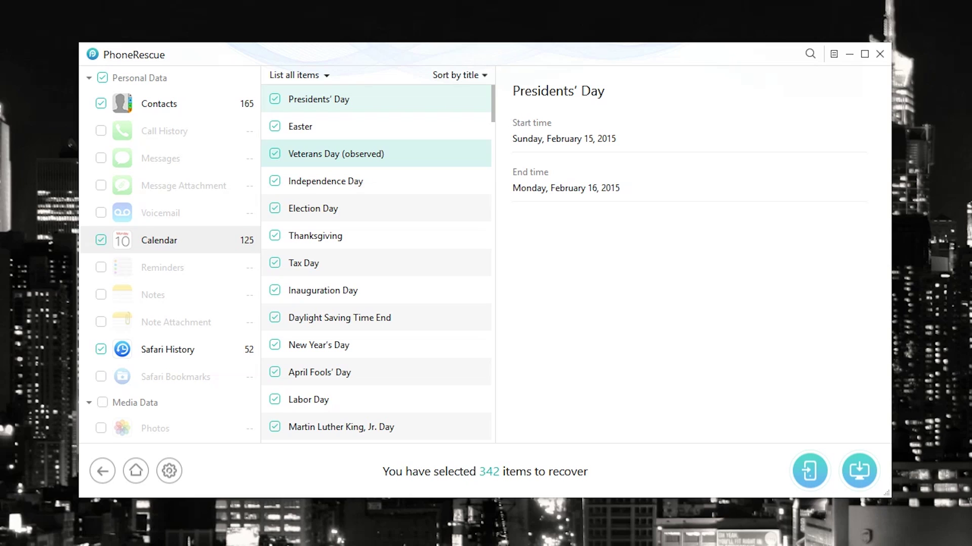
scroll(170, 253, down, 5)
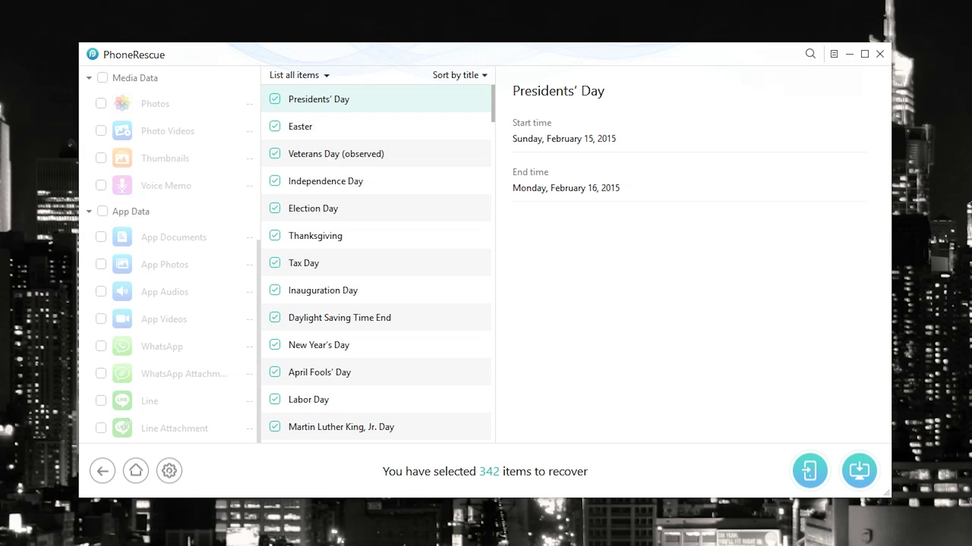
scroll(170, 253, up, 4)
scroll(170, 253, down, 2)
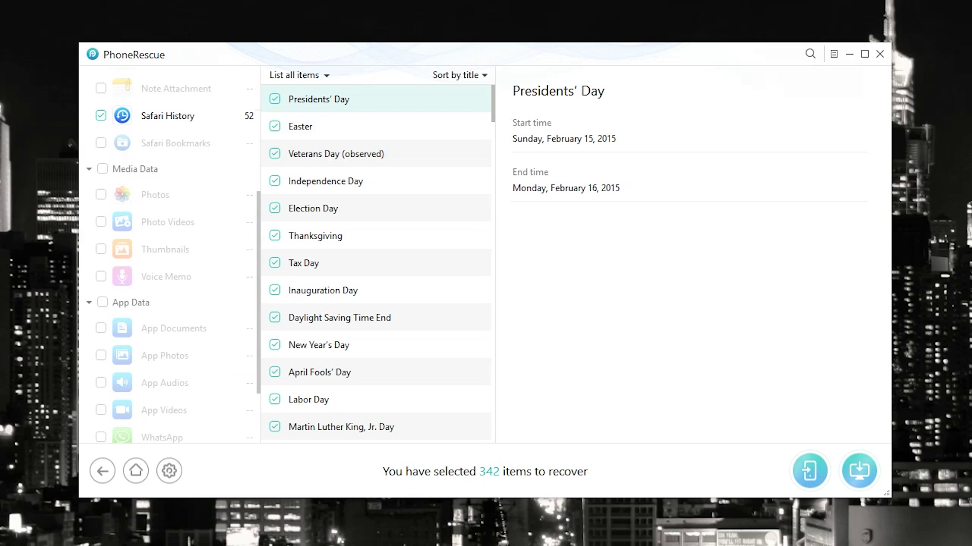
scroll(169, 253, down, 2)
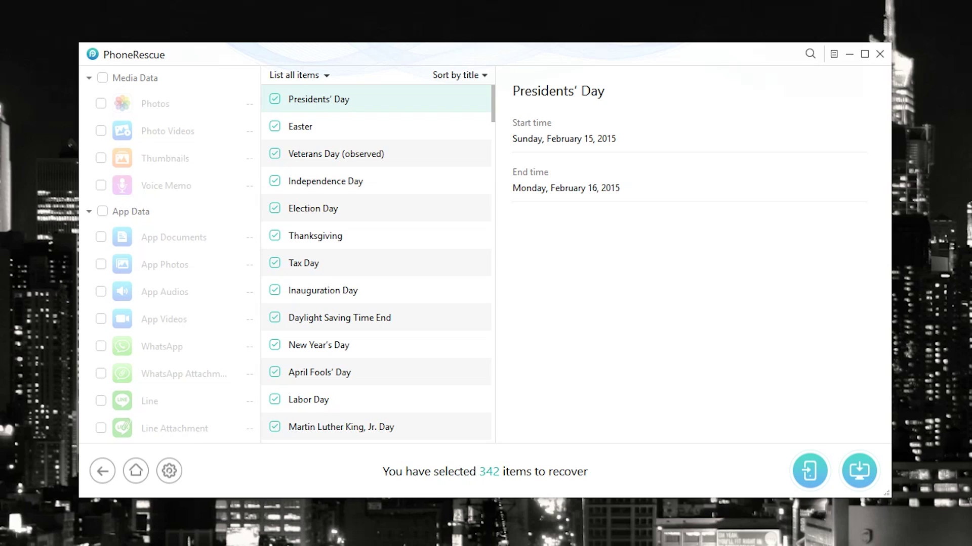
scroll(170, 253, up, 1)
scroll(170, 253, down, 1)
scroll(169, 253, up, 7)
scroll(169, 253, down, 7)
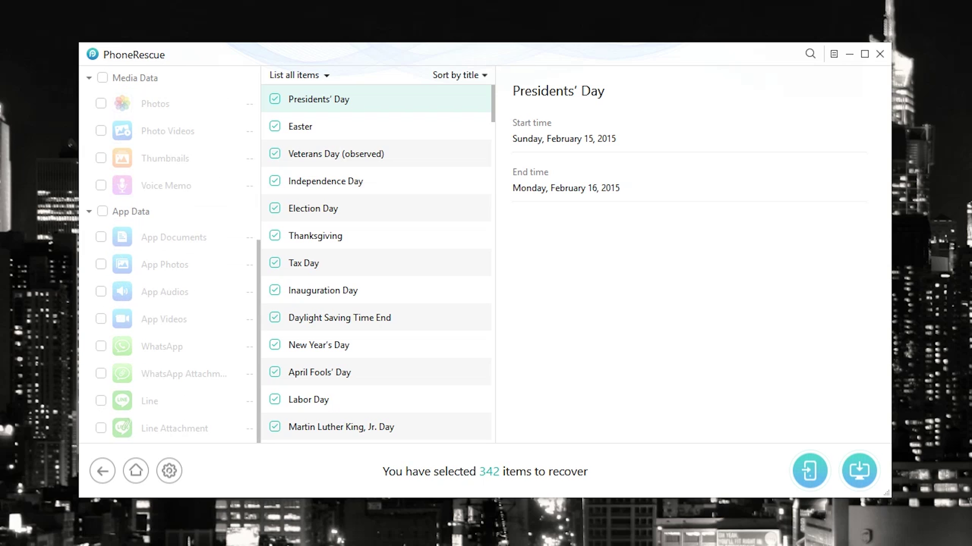
scroll(170, 253, up, 7)
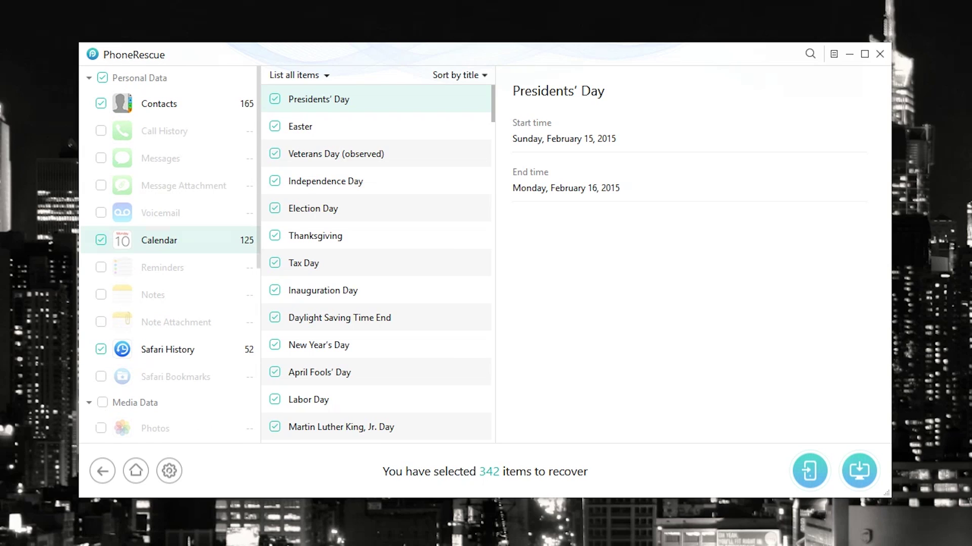
scroll(170, 253, down, 7)
scroll(169, 253, up, 7)
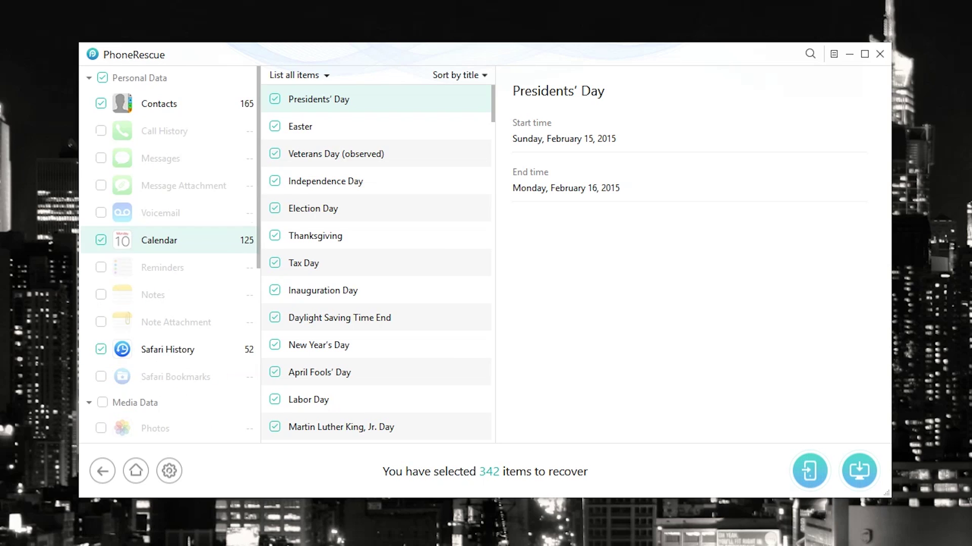
click(99, 185)
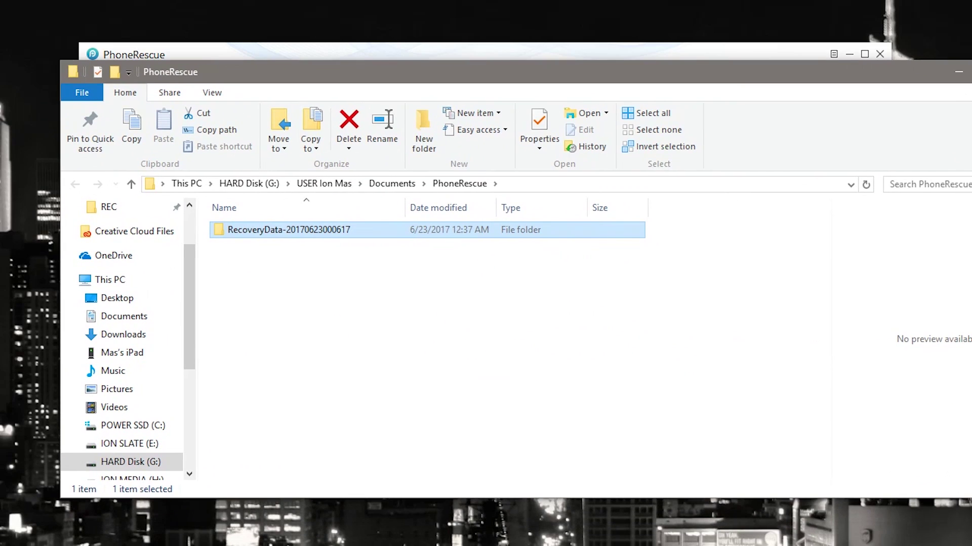
Step: View the RecoveryData folder's subfolders, close Explorer, and return to the iCloud backup list
double_click(284, 228)
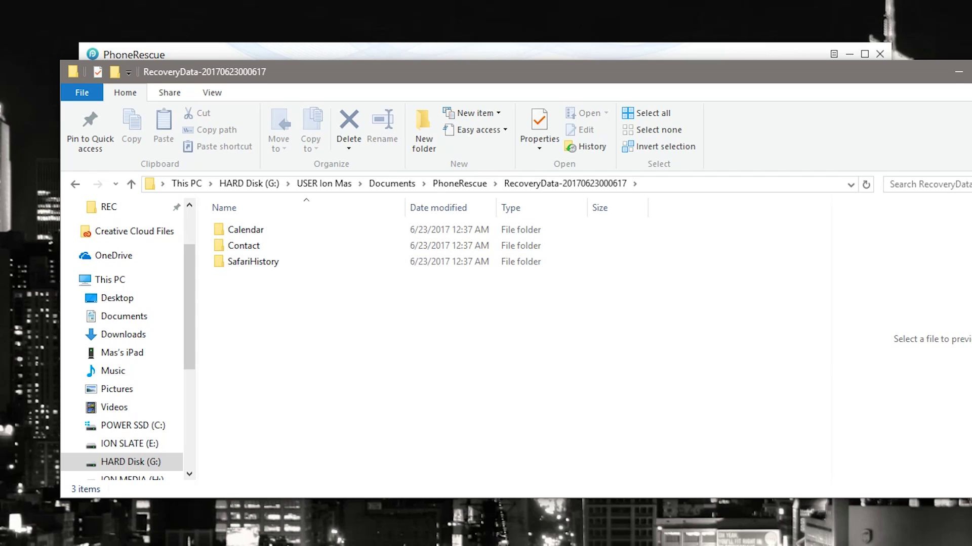
key(alt+F4)
click(101, 466)
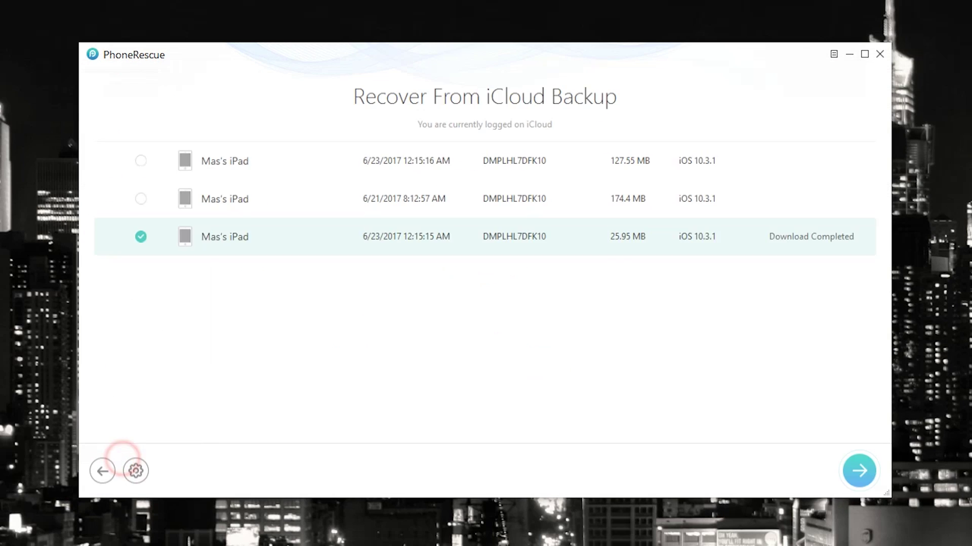
Step: Switch to Recover from iTunes Backup mode, closing the online guide window along the way
click(104, 473)
click(103, 471)
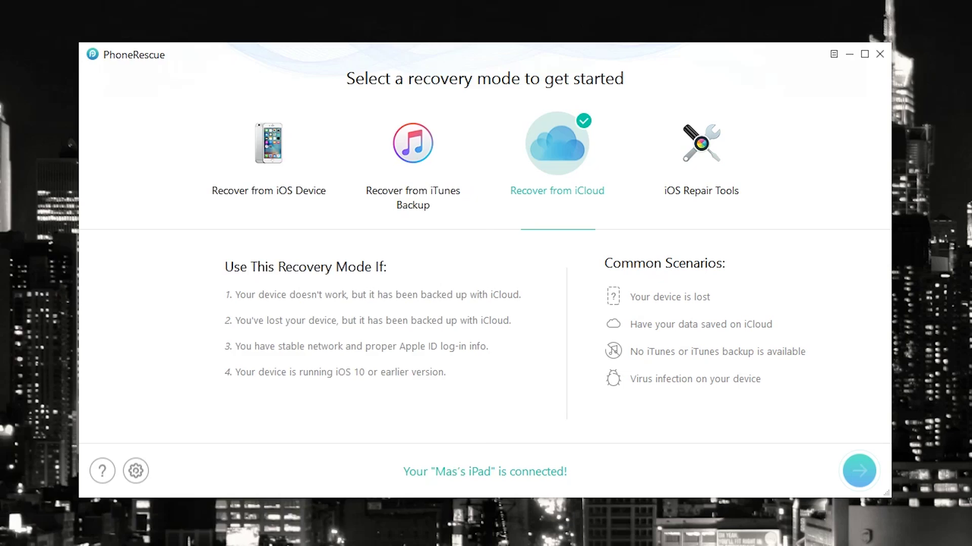
key(alt+F4)
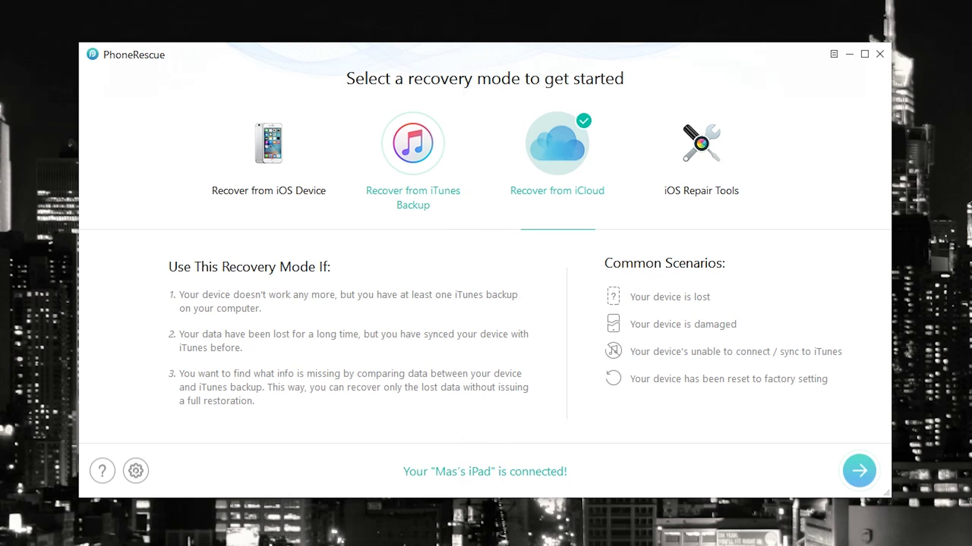
click(413, 143)
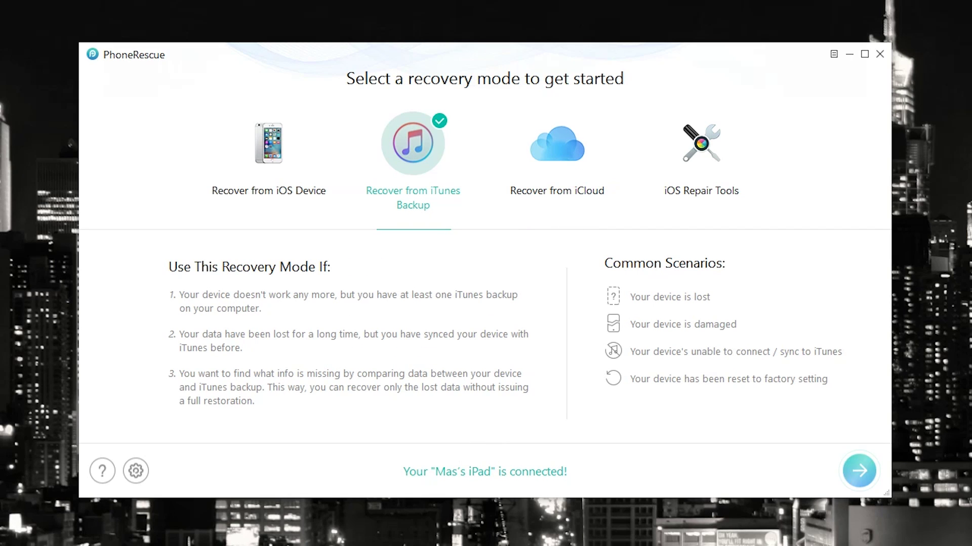
click(859, 470)
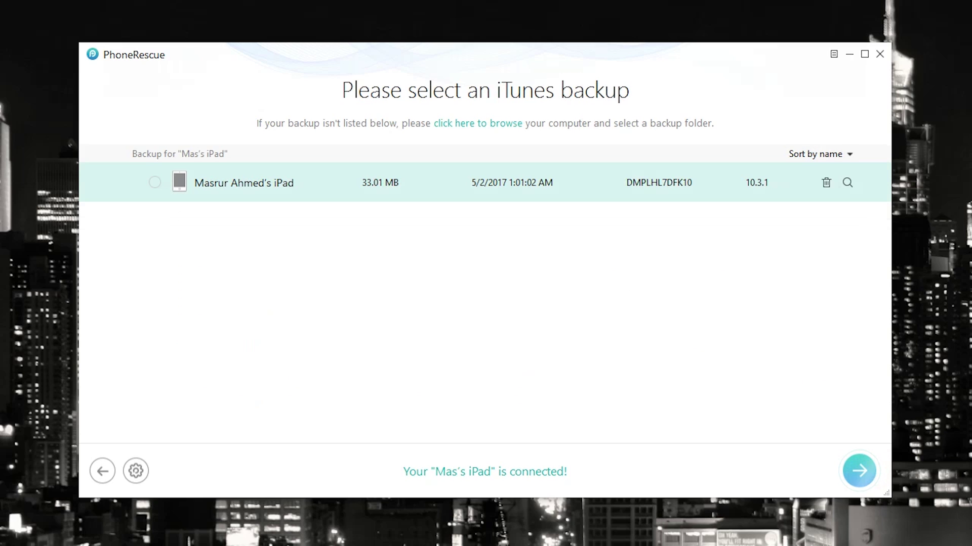
Step: Select the iPad's 33.01 MB iTunes backup from 5/2/2017 and request a backup-only scan
click(623, 183)
key(Return)
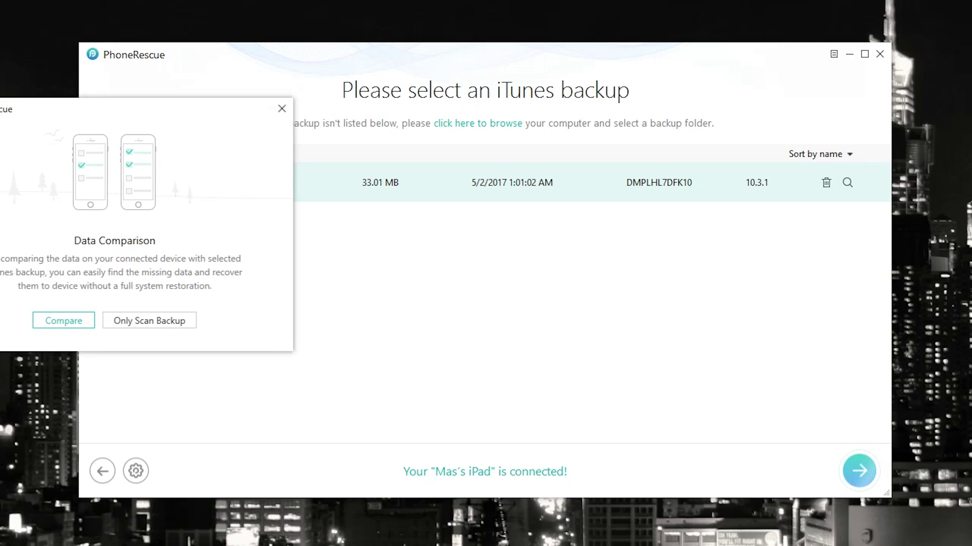
click(143, 318)
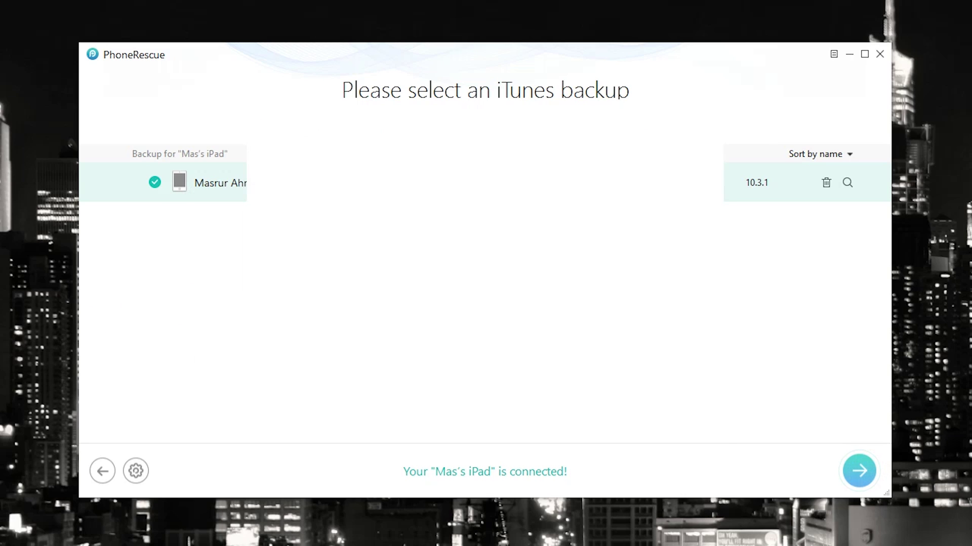
Step: Scan the iTunes backup for all data types, finding 7 App Documents items
scroll(484, 268, down, 3)
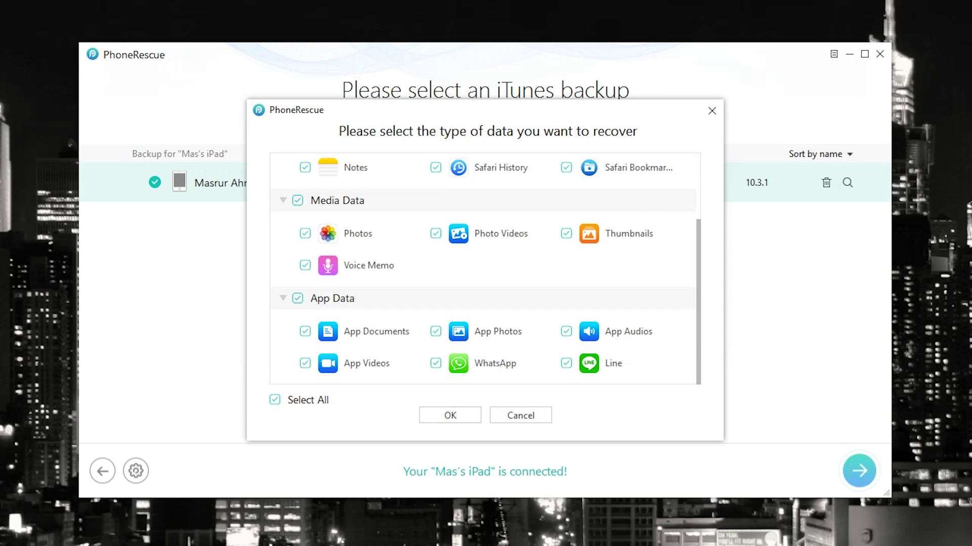
scroll(485, 269, up, 3)
scroll(485, 268, down, 3)
click(448, 414)
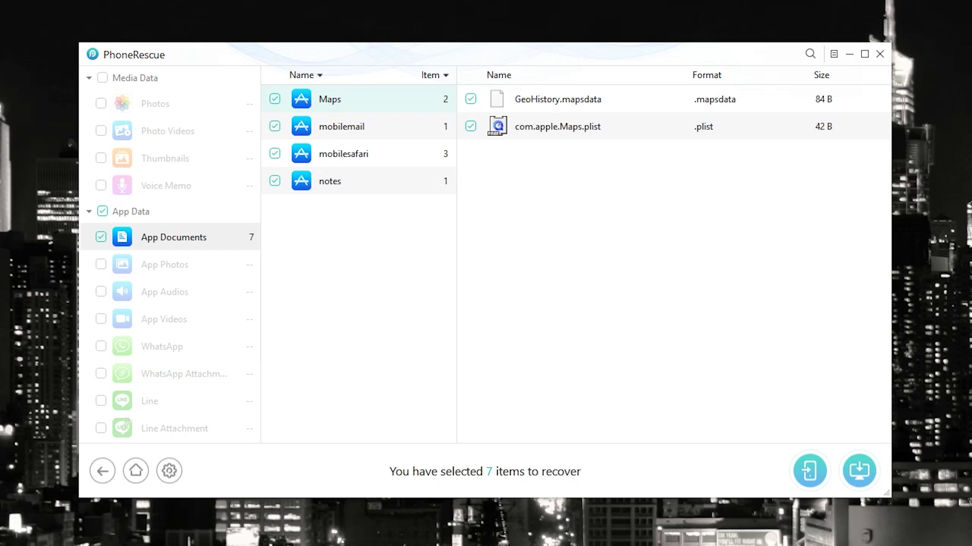
Step: Return to the recovery-mode page and select Recover from iOS Device
click(102, 471)
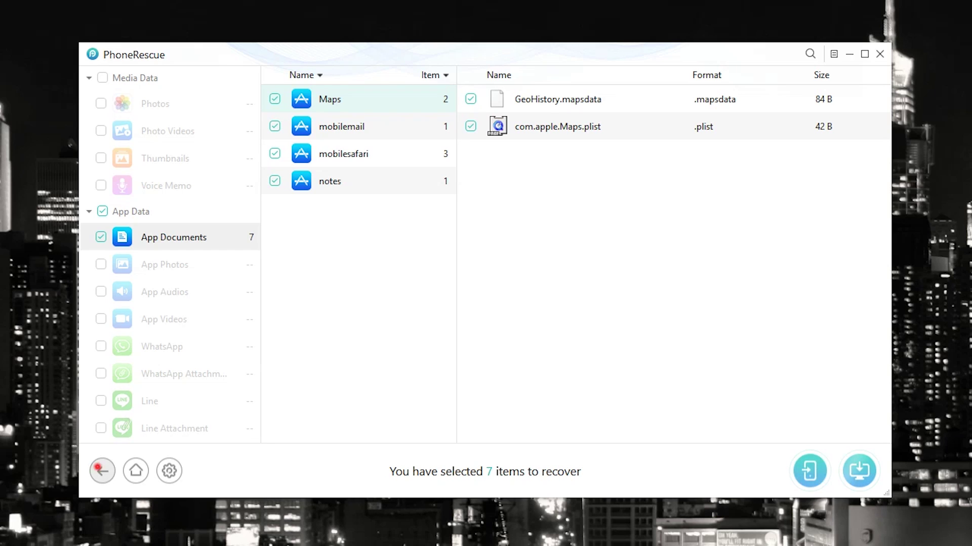
click(102, 471)
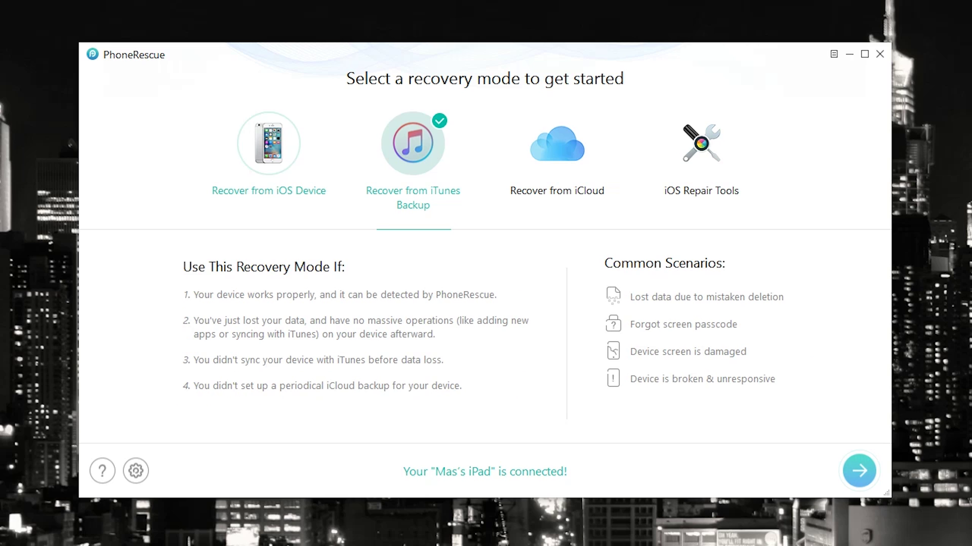
click(306, 162)
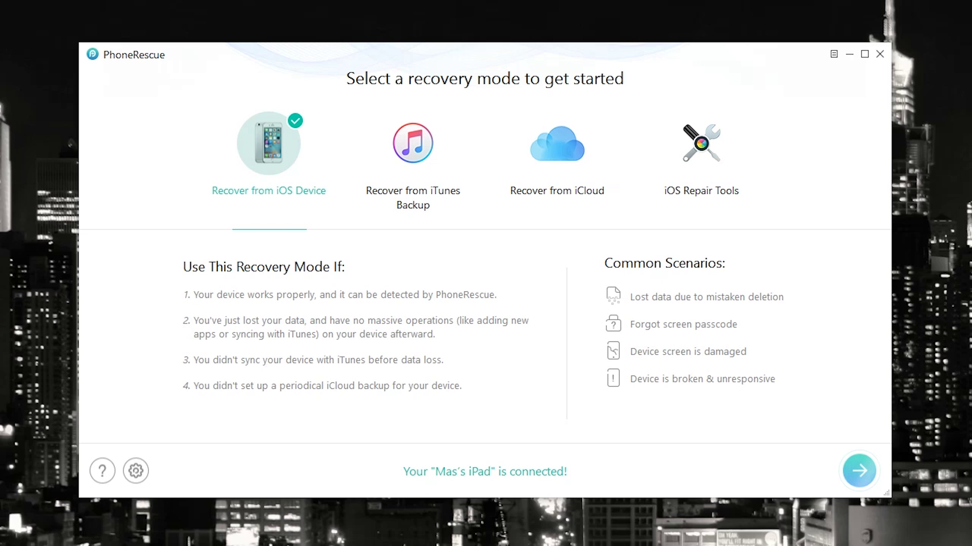
Step: Start analyzing the connected iPad with all data types selected
click(859, 471)
scroll(483, 268, down, 3)
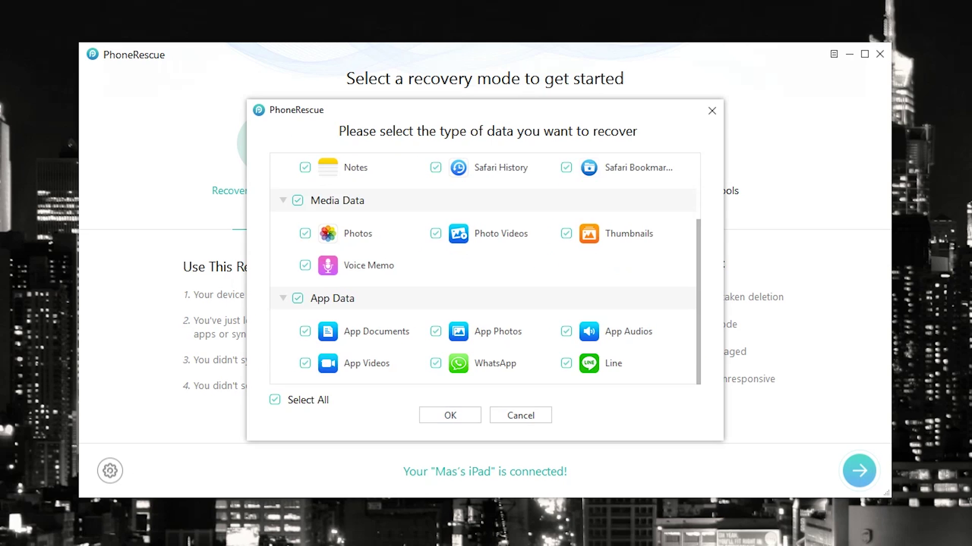
click(447, 418)
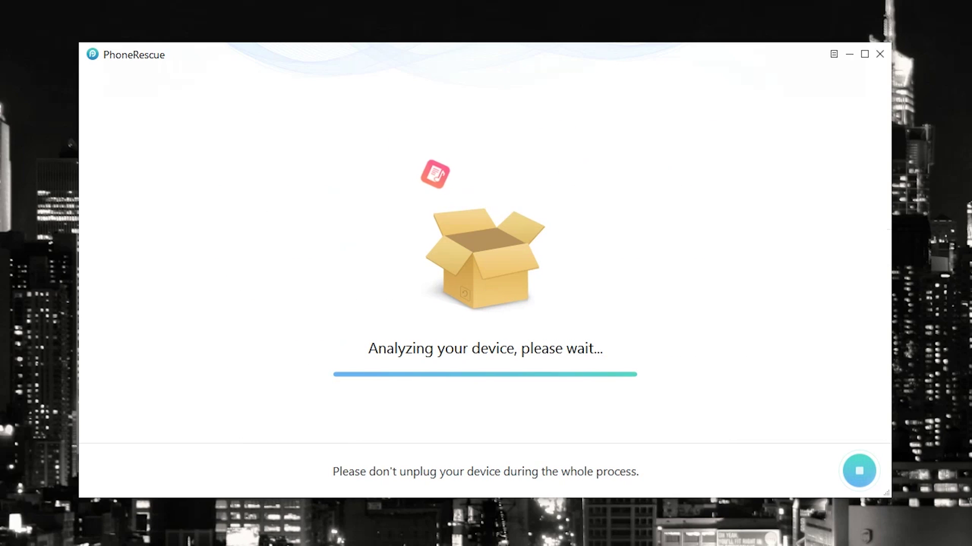